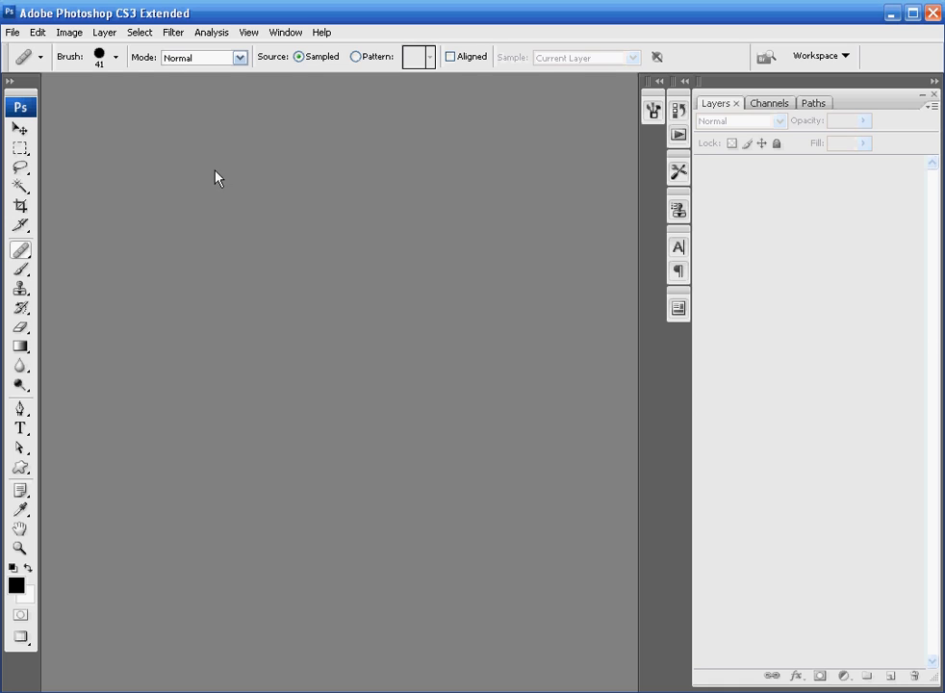
- Open the pimple image from the Desktop and duplicate its Background layer
left_click(14, 32)
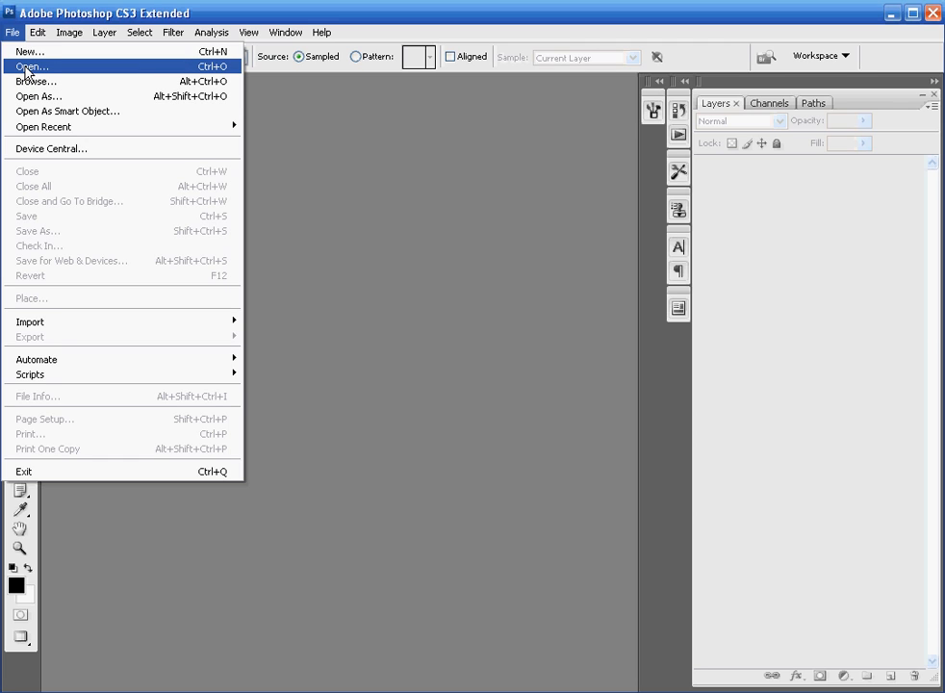
left_click(26, 67)
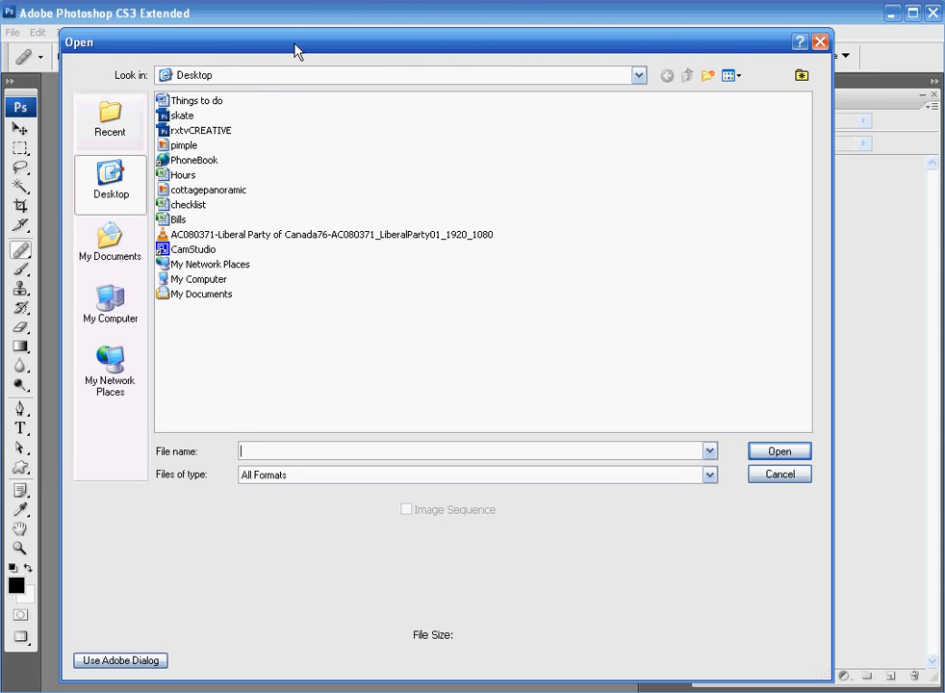
left_click_drag(297, 51, 302, 42)
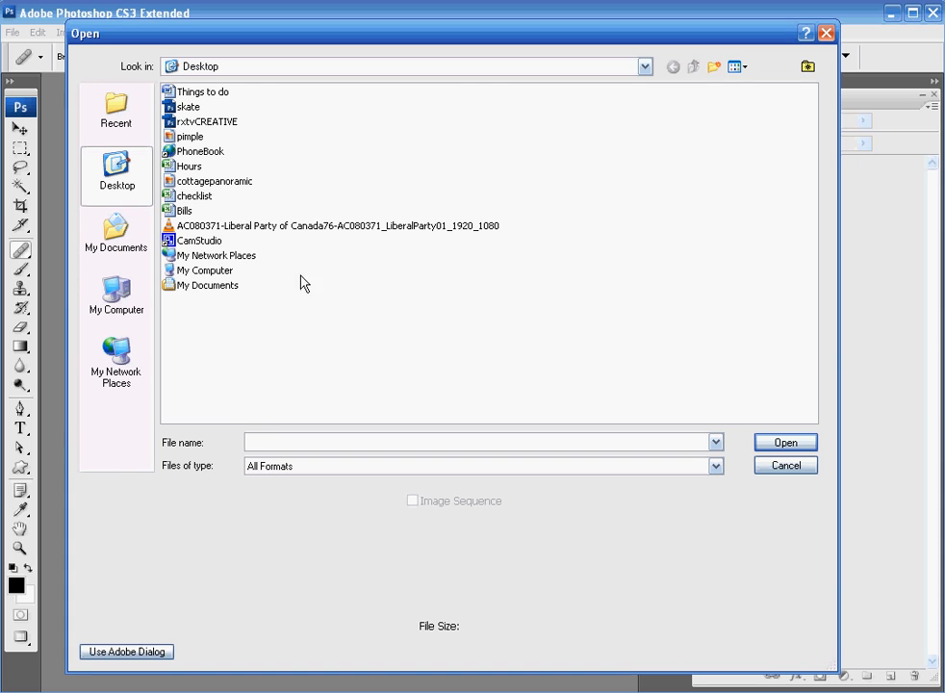
left_click(123, 245)
left_click(111, 308)
left_click(110, 242)
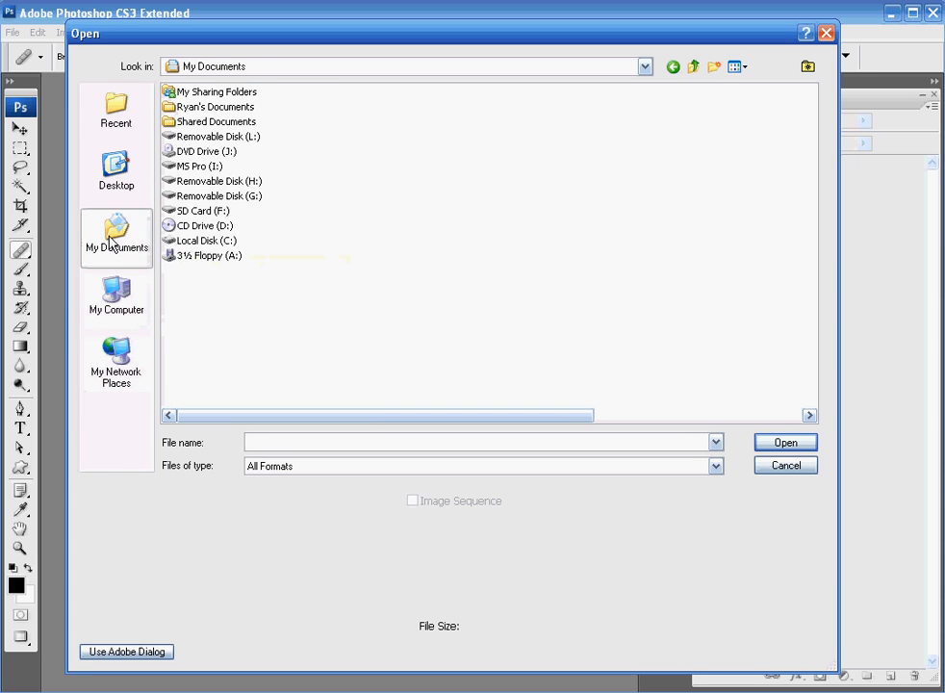
left_click(135, 193)
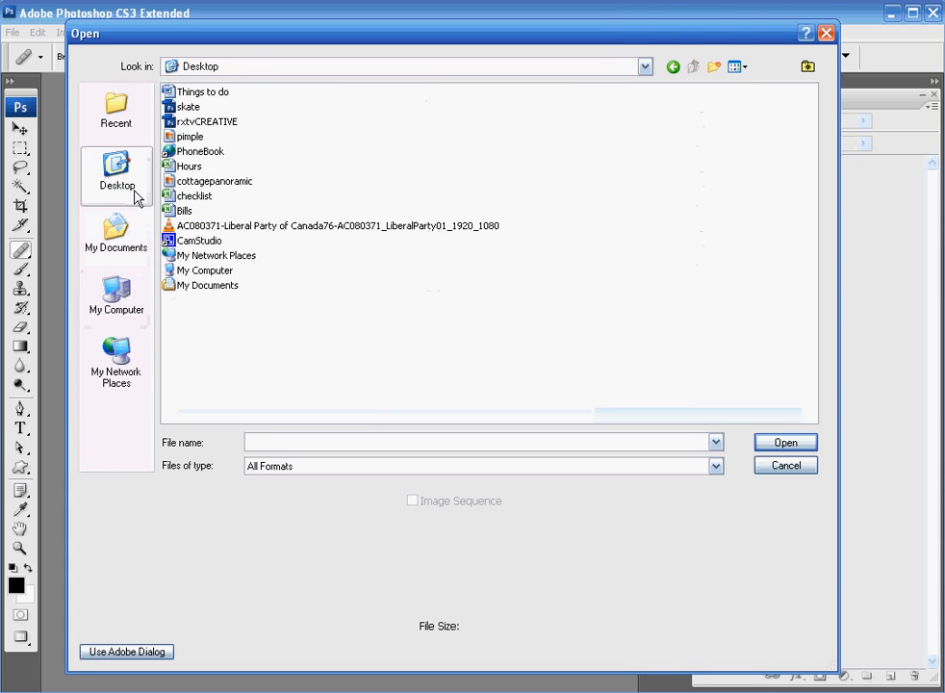
double_click(189, 138)
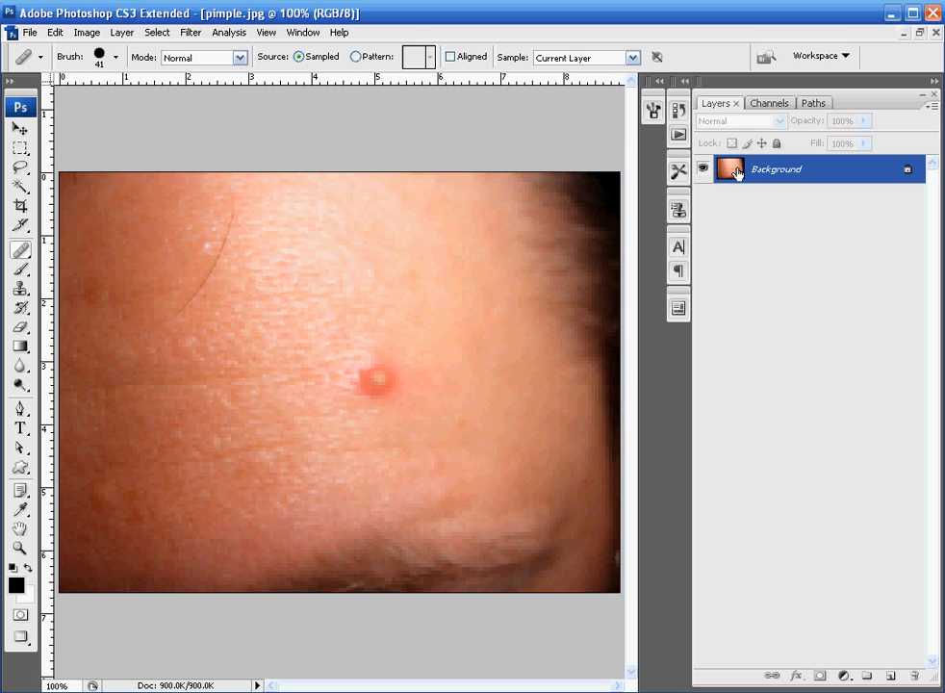
key("ctrl+j")
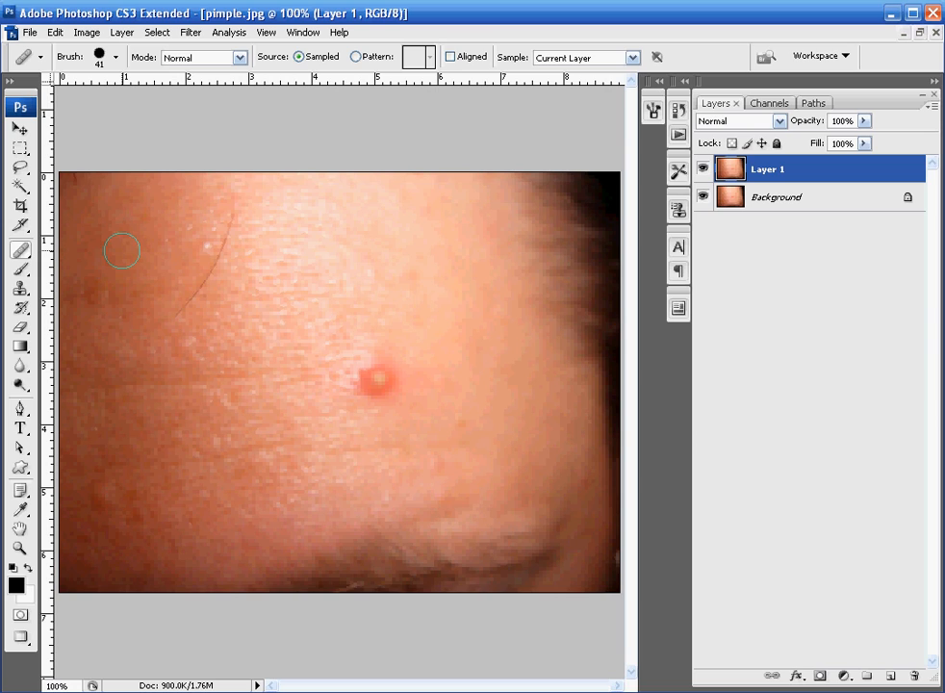
- Try to cover the pimple using the Clone Stamp tool with a 24 px brush and skin sampled to its left
left_click(21, 289)
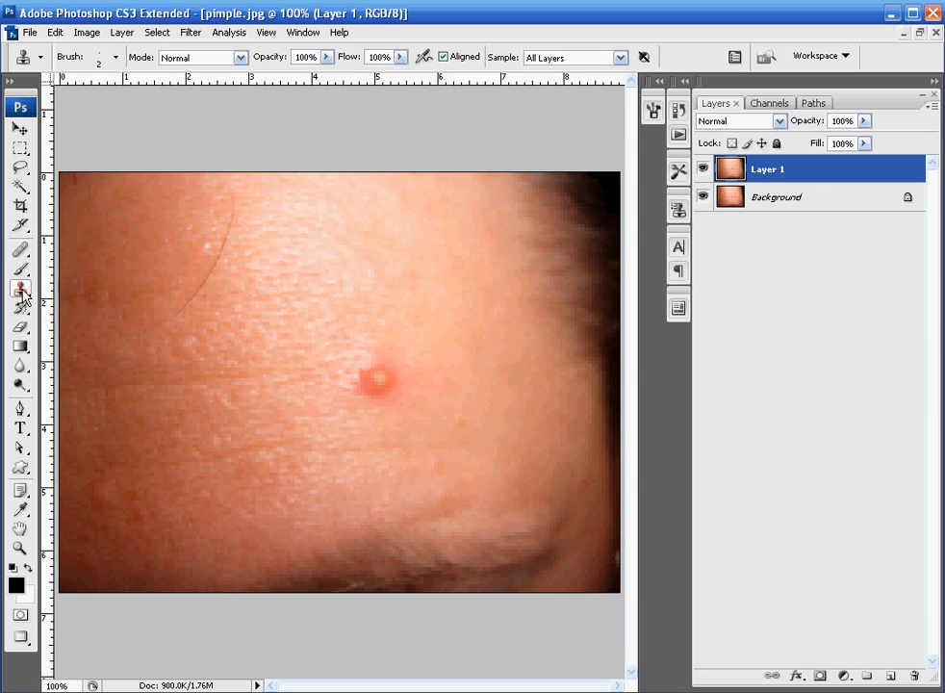
right_click(25, 294)
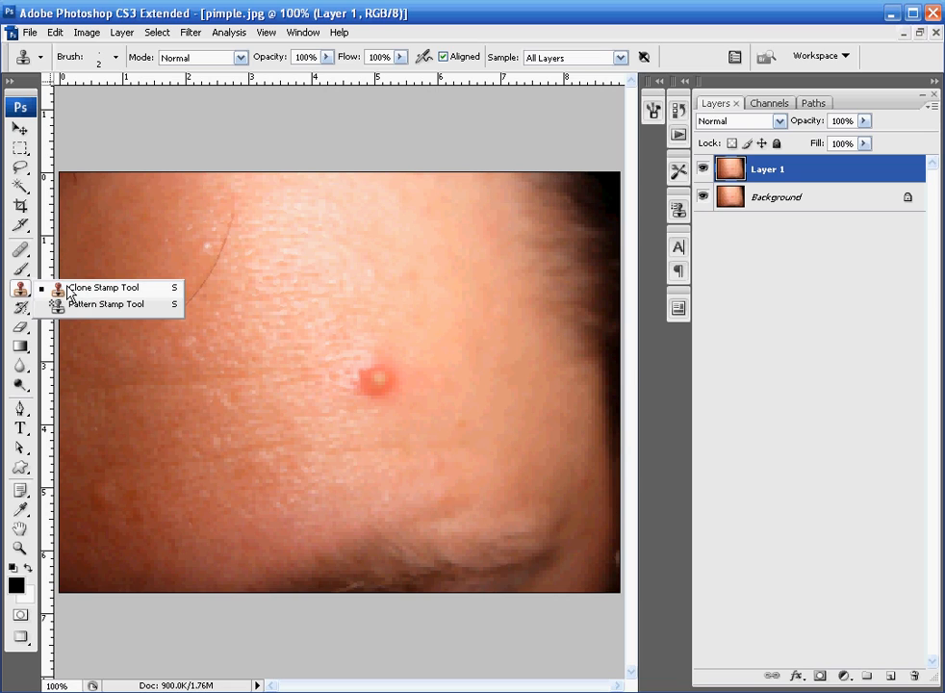
left_click(108, 290)
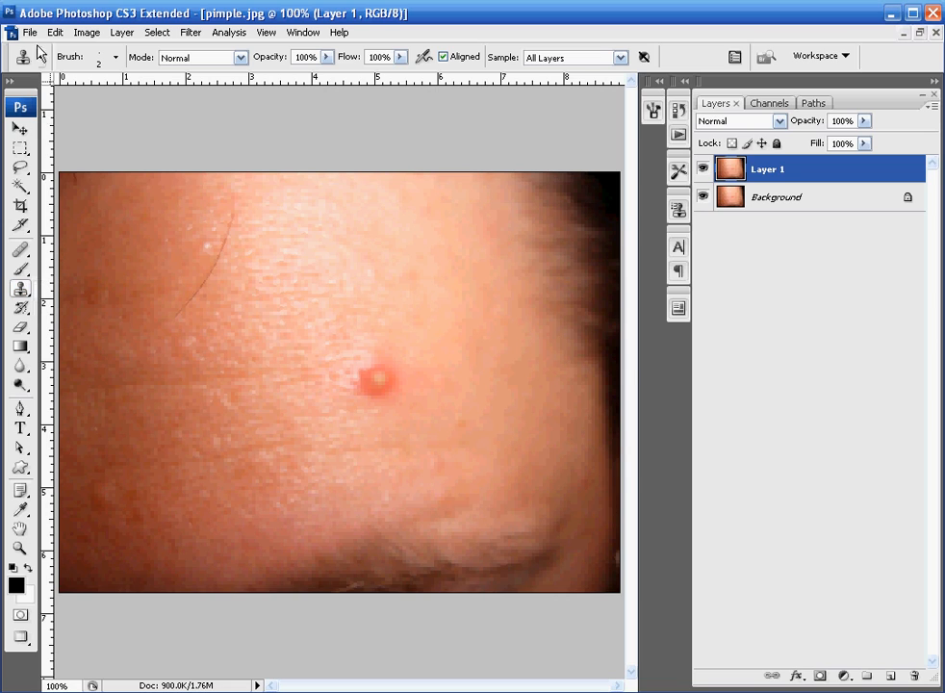
left_click(103, 59)
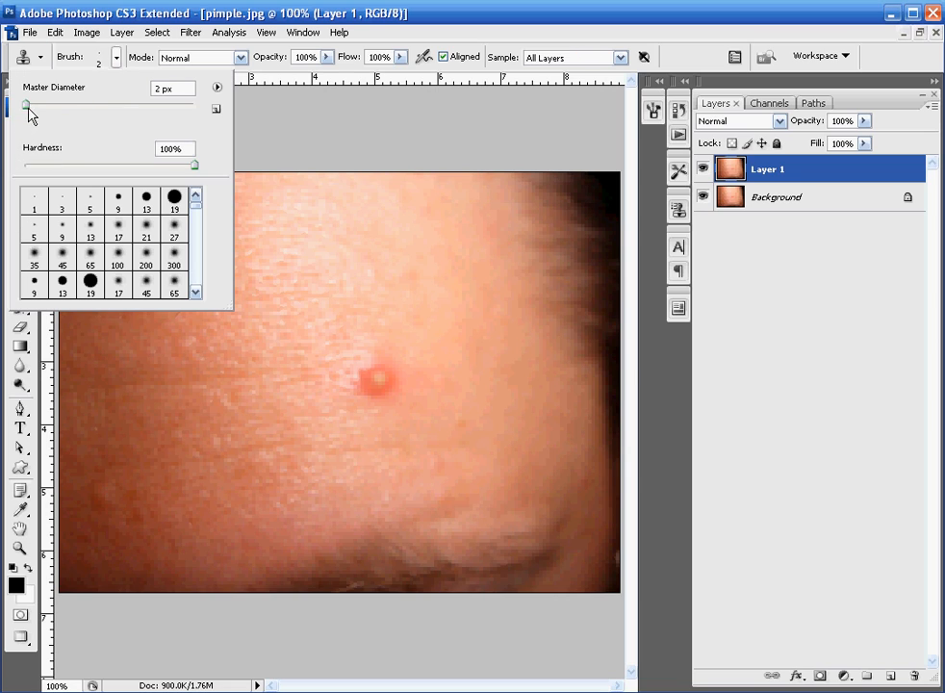
left_click_drag(30, 105, 43, 104)
left_click(120, 32)
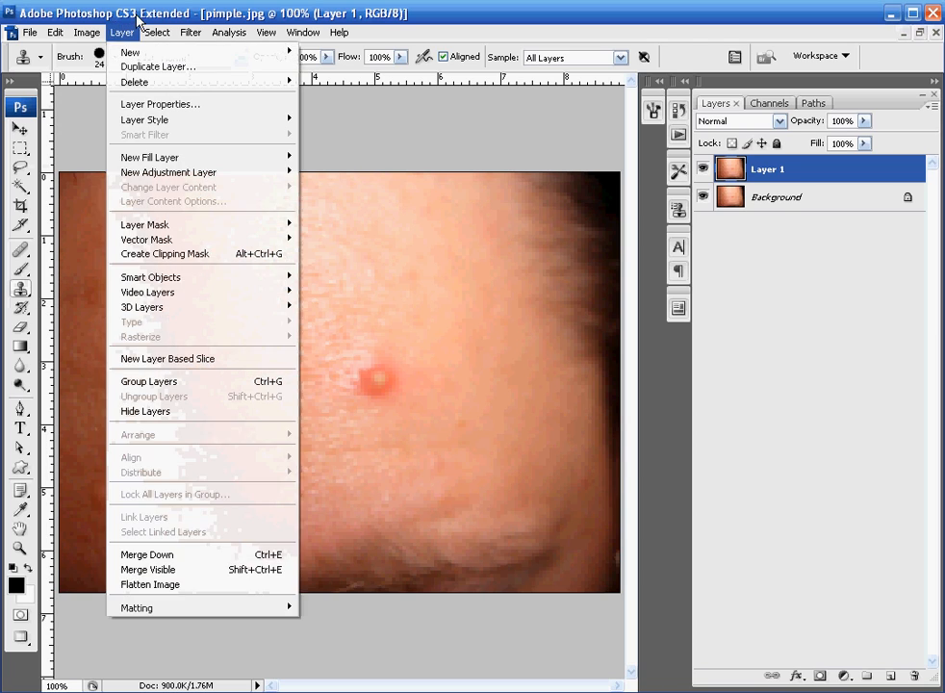
left_click(140, 16)
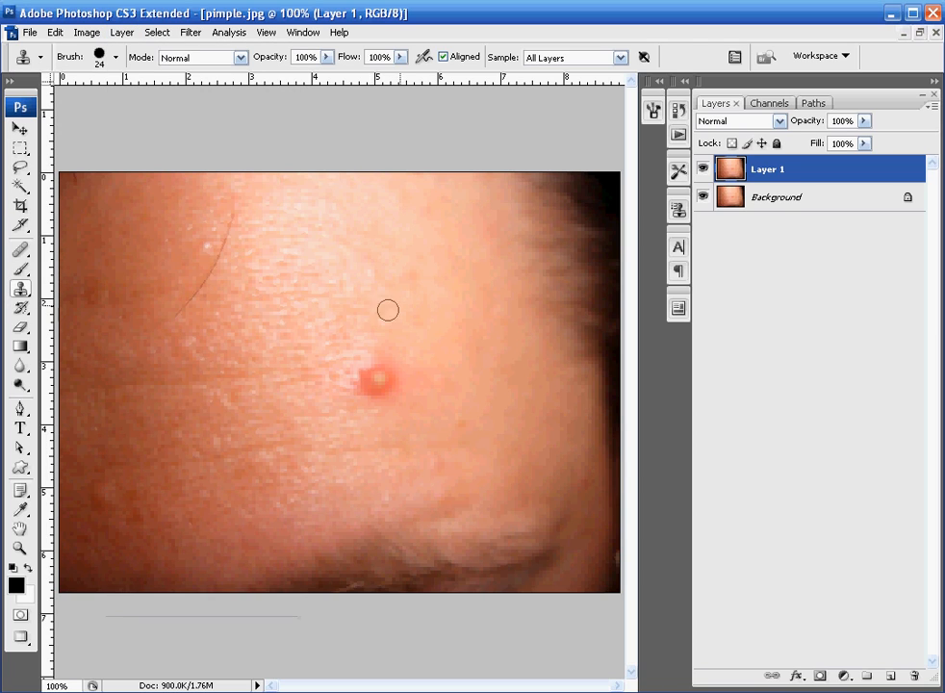
left_click(302, 376, "alt")
mouse_move(333, 374)
left_mouse_down()
mouse_move(368, 369)
mouse_move(378, 374)
mouse_move(359, 384)
mouse_move(371, 387)
mouse_move(387, 380)
mouse_move(343, 369)
mouse_move(493, 372)
mouse_move(324, 369)
mouse_move(458, 346)
mouse_move(373, 343)
mouse_move(480, 335)
left_mouse_up()
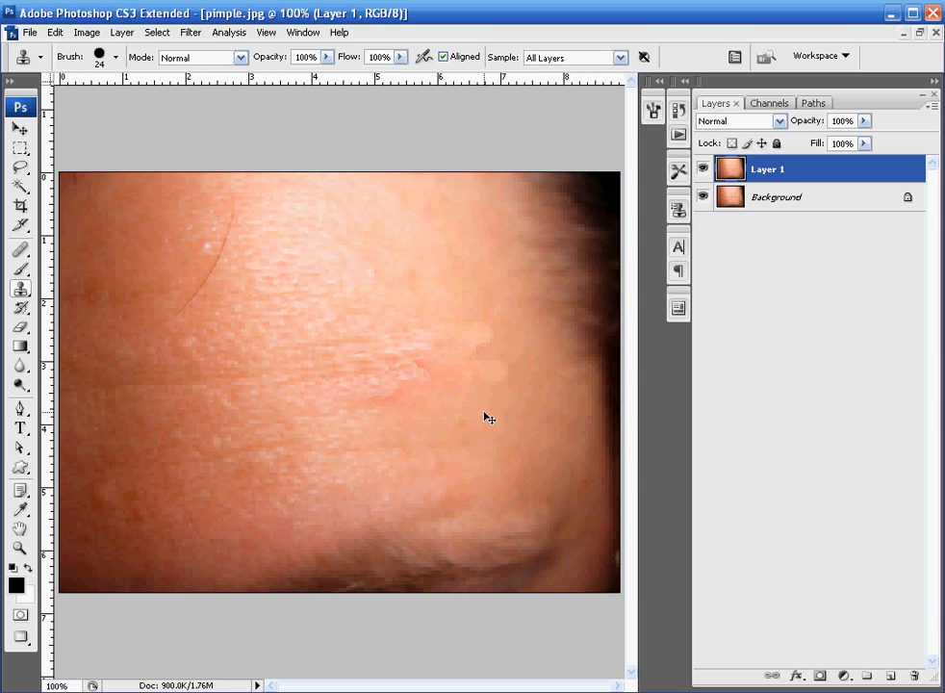
- Undo all the clone strokes, keeping the unretouched duplicate layer above the Background
key("ctrl+alt+z")
key("ctrl+alt+z")
key("ctrl+alt+z")
key("ctrl+alt+z")
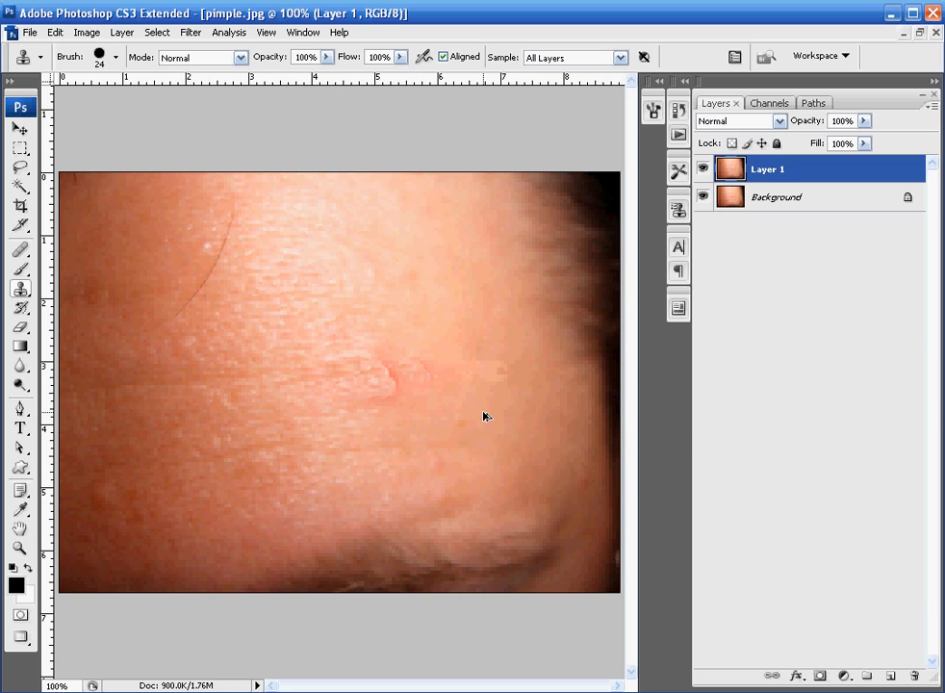
key("ctrl+alt+z")
key("ctrl+alt+z")
key("ctrl+alt+z")
key("ctrl+alt+z")
key("ctrl+alt+z")
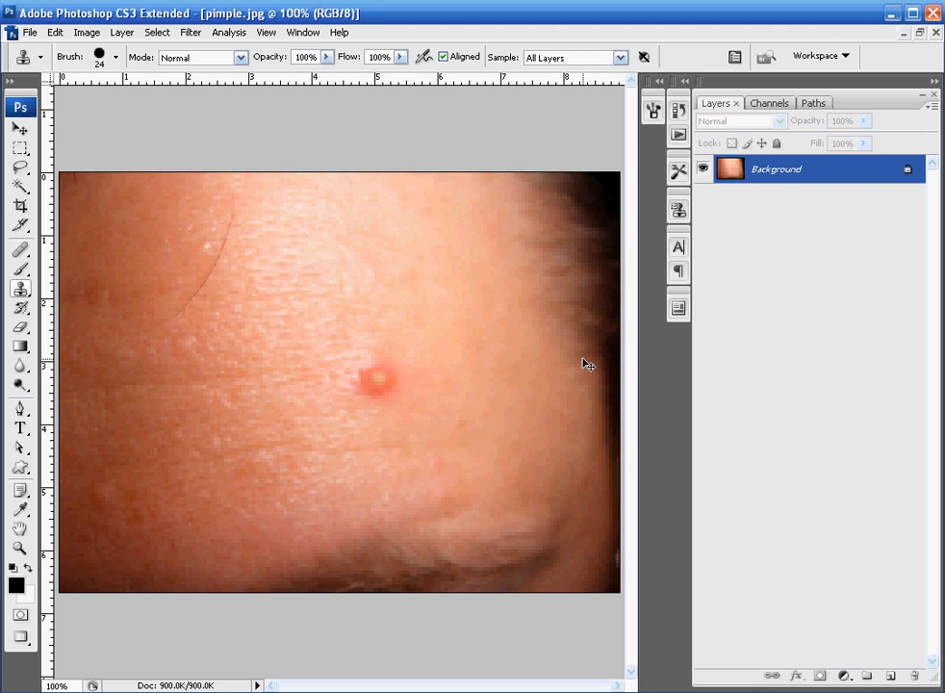
key("ctrl+shift+z")
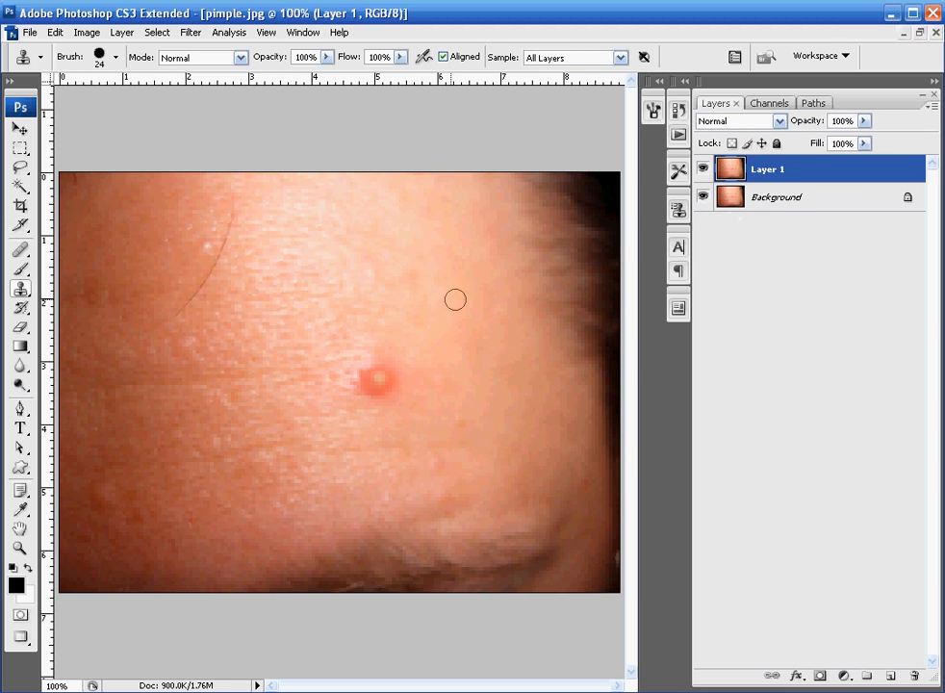
- Switch to the Healing Brush tool and set its brush diameter to 38 px
left_click(20, 251)
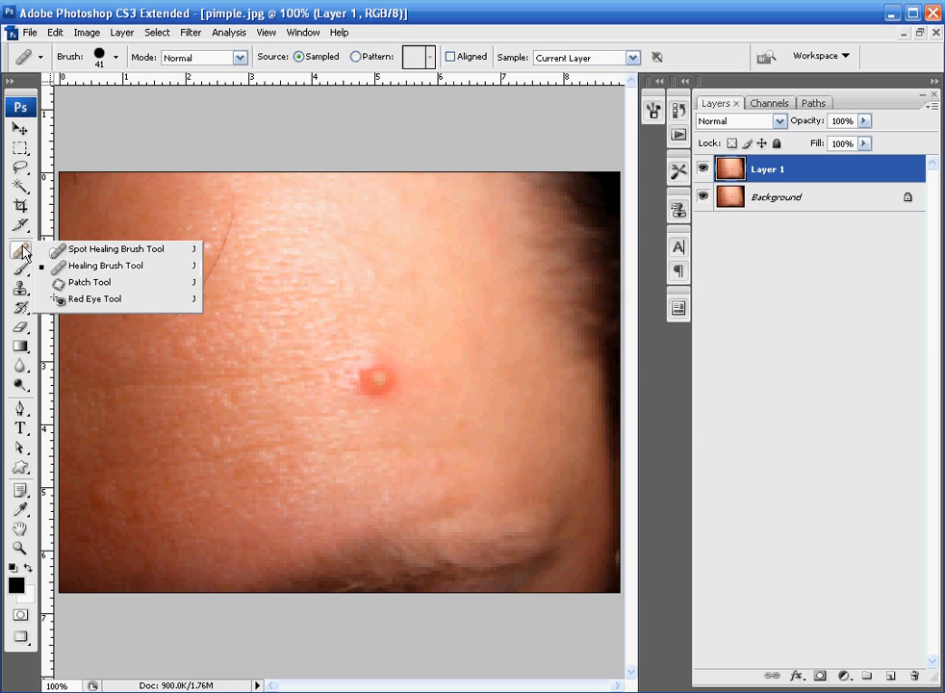
left_click(112, 273)
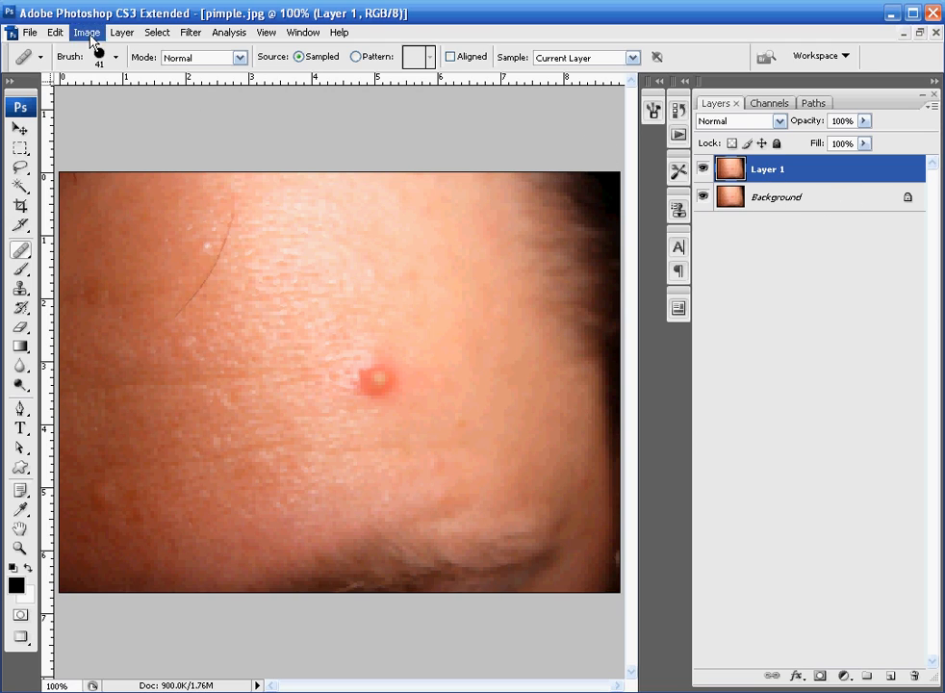
left_click(115, 58)
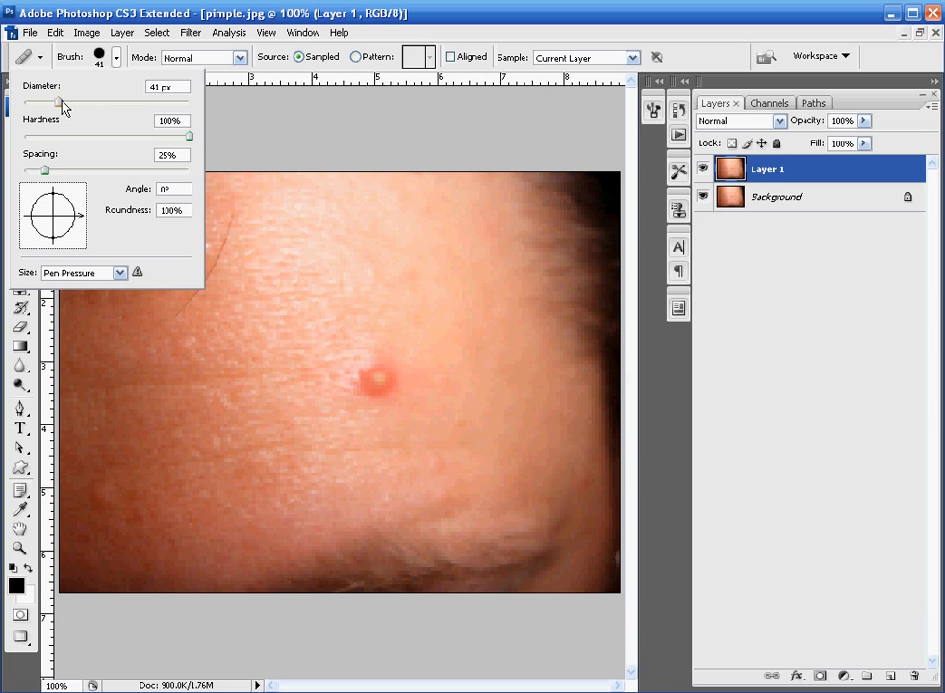
left_click_drag(60, 101, 66, 101)
left_click_drag(59, 102, 54, 102)
key("Return")
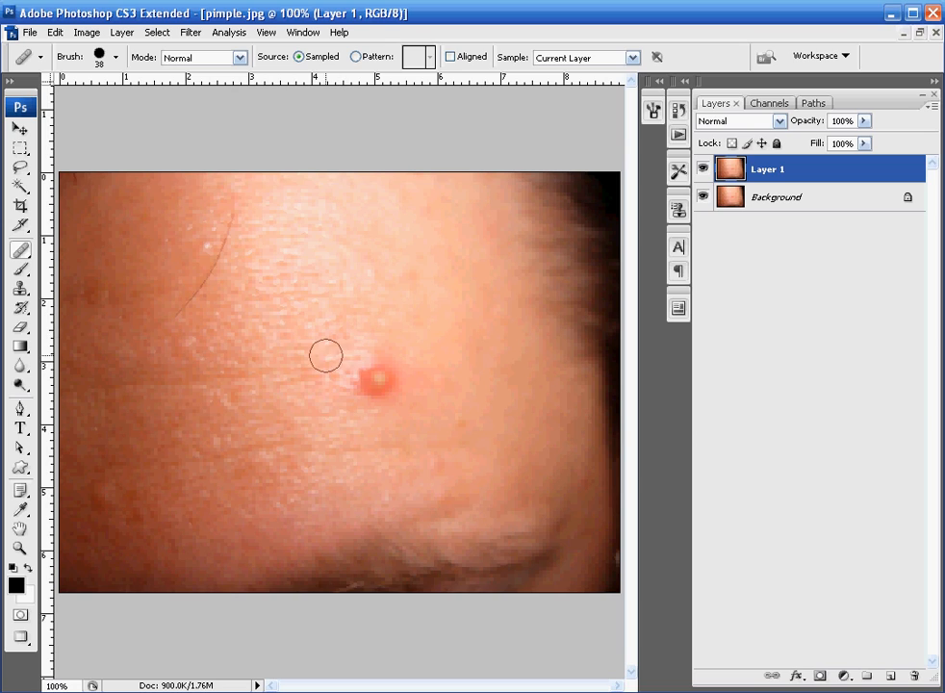
- Heal the pimple on the duplicate layer using clean skin sampled just to its left
left_click(330, 377, "alt")
left_click(363, 386)
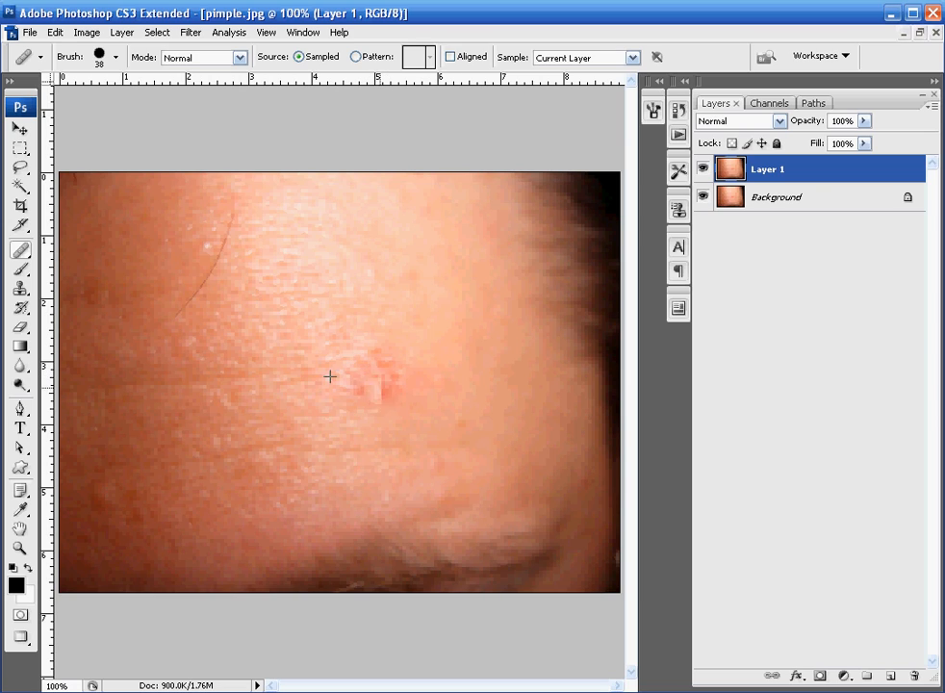
left_click(365, 385)
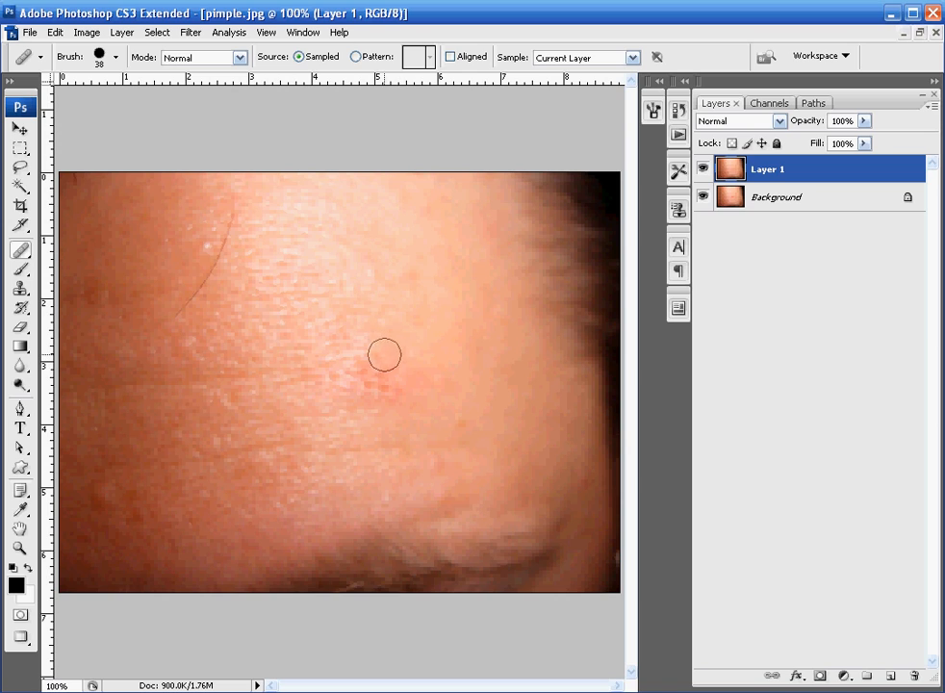
mouse_move(384, 355)
left_mouse_down()
mouse_move(394, 388)
mouse_move(423, 407)
mouse_move(436, 392)
mouse_move(376, 369)
left_mouse_up()
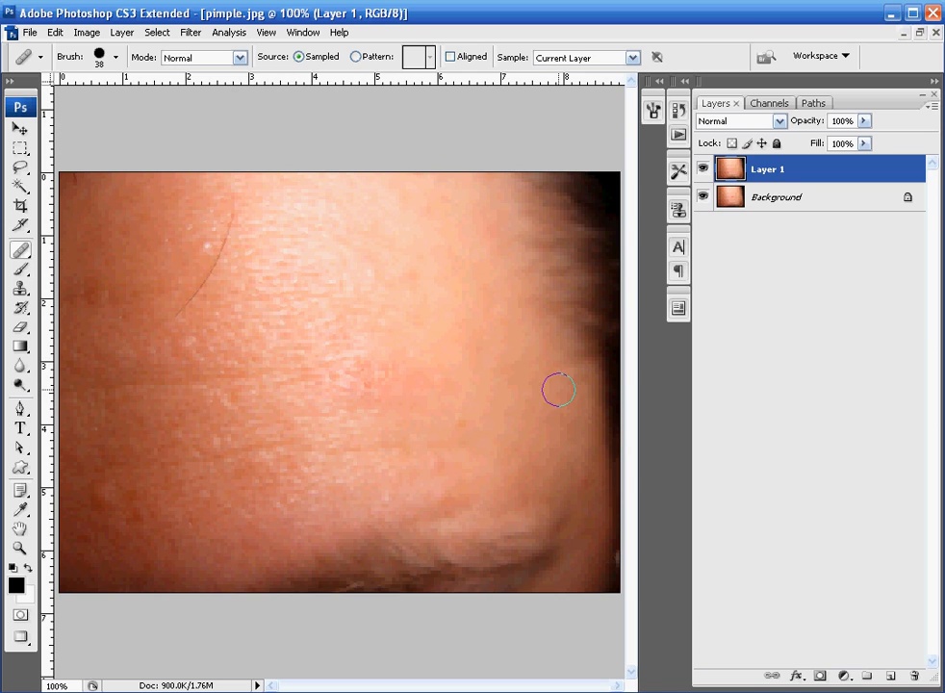
- Blend away the remaining redness around the healed pimple using skin sampled above and below to its left
left_click(343, 350, "alt")
left_click(367, 367)
left_click(375, 352)
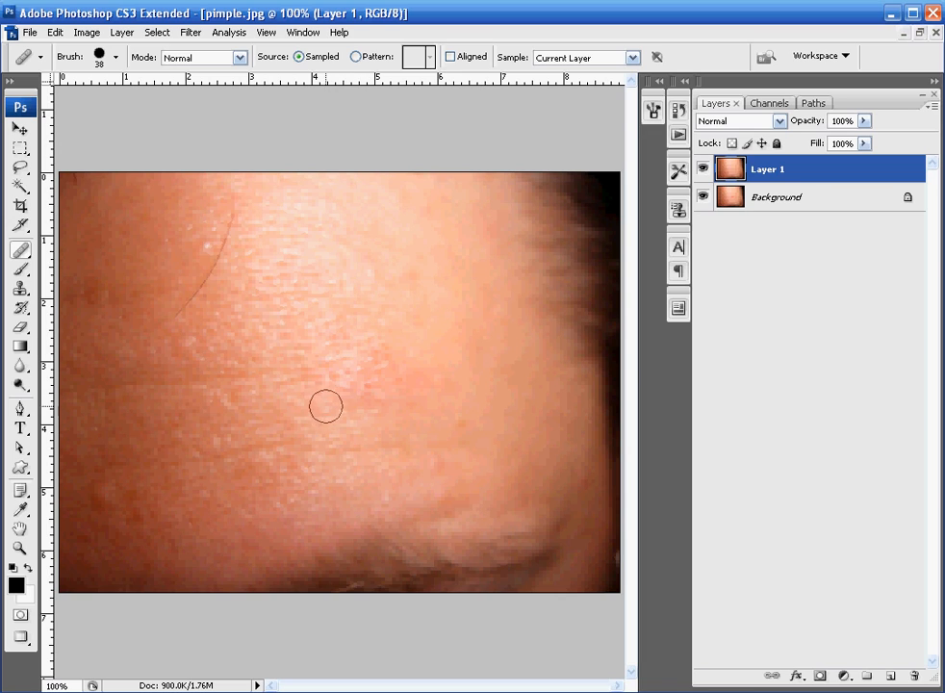
left_click(352, 400)
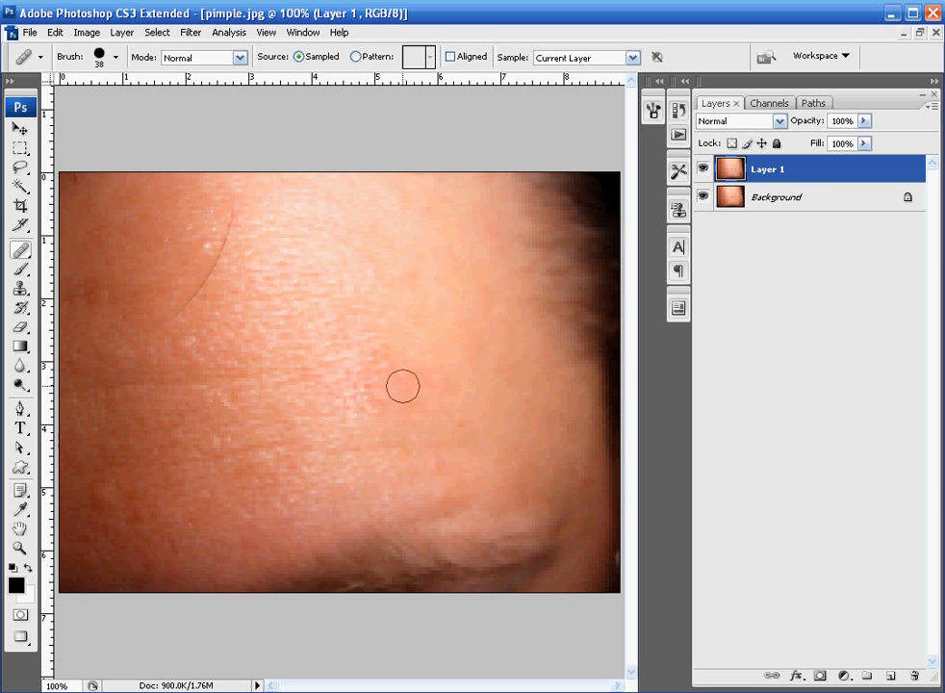
left_click(357, 375)
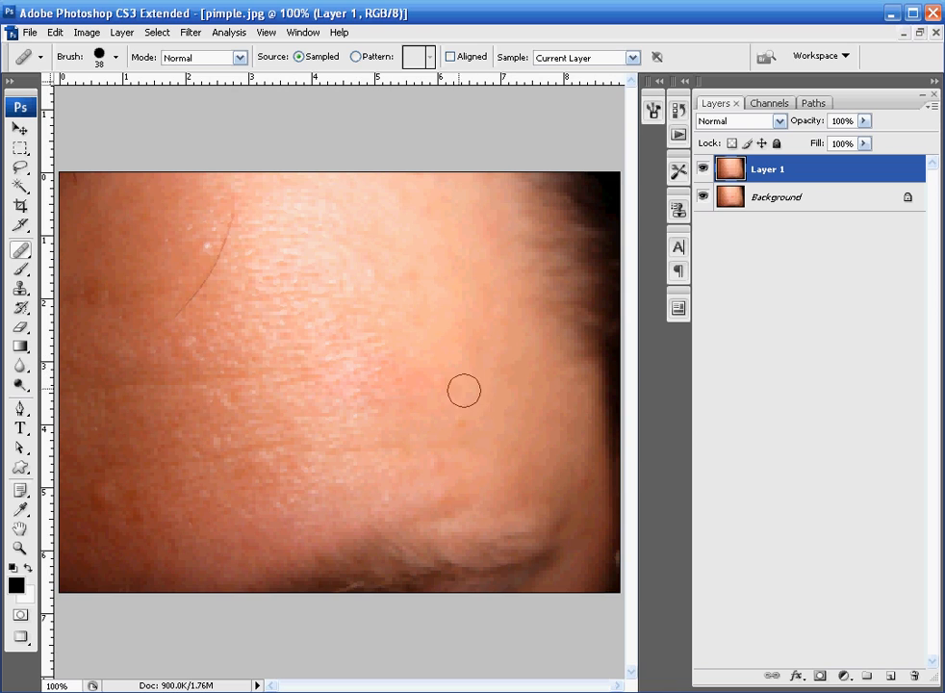
left_click(436, 378)
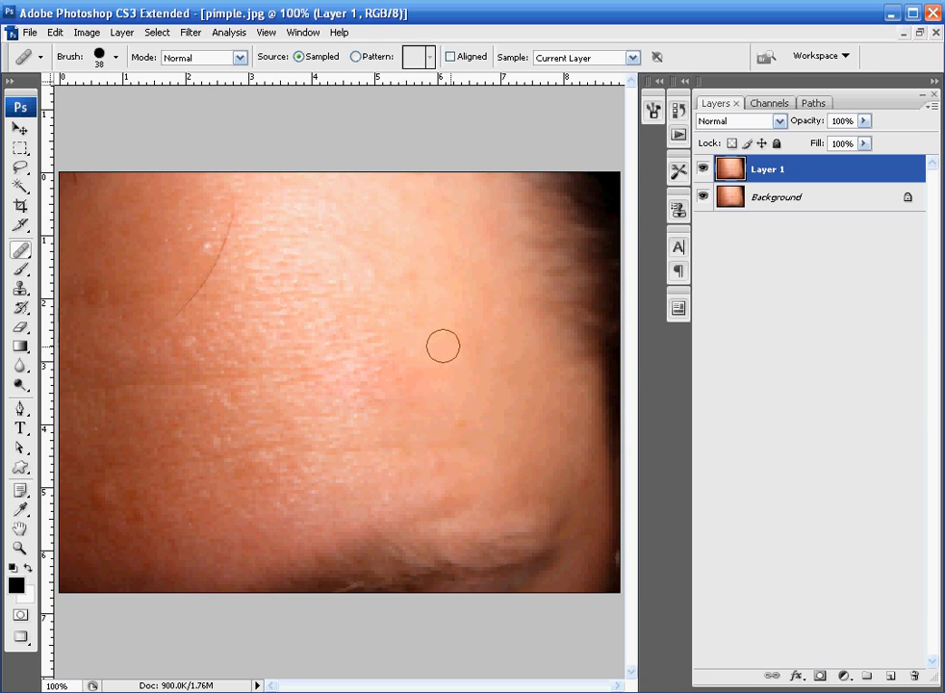
left_click(498, 317)
left_click(308, 421, "alt")
left_click(354, 391)
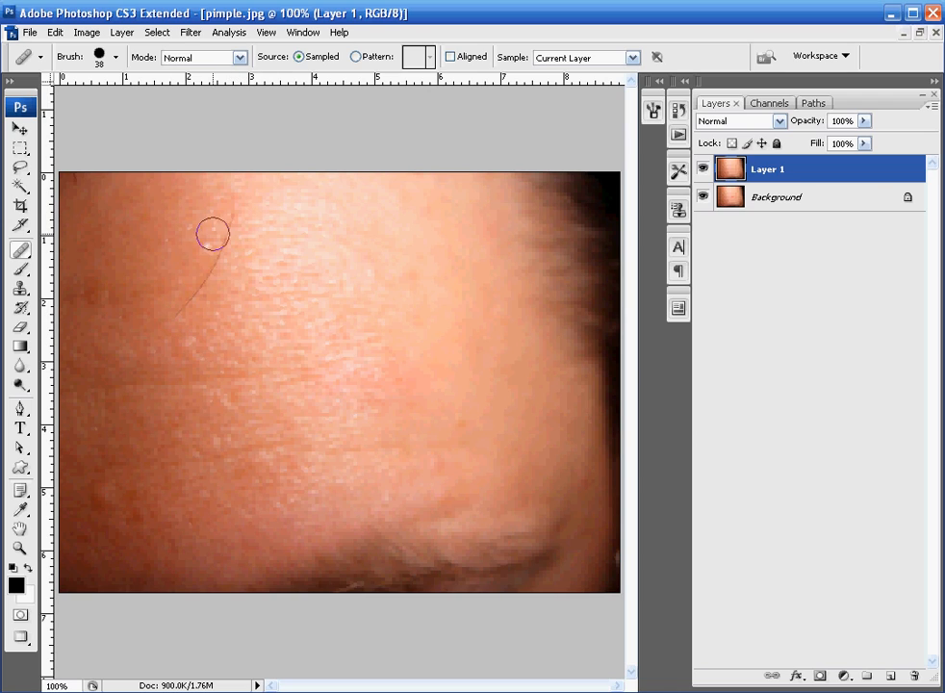
- Heal out the stray hair and the dark spots along the left side of the forehead using nearby skin
mouse_move(234, 218)
left_mouse_down()
mouse_move(217, 269)
mouse_move(182, 304)
left_mouse_up()
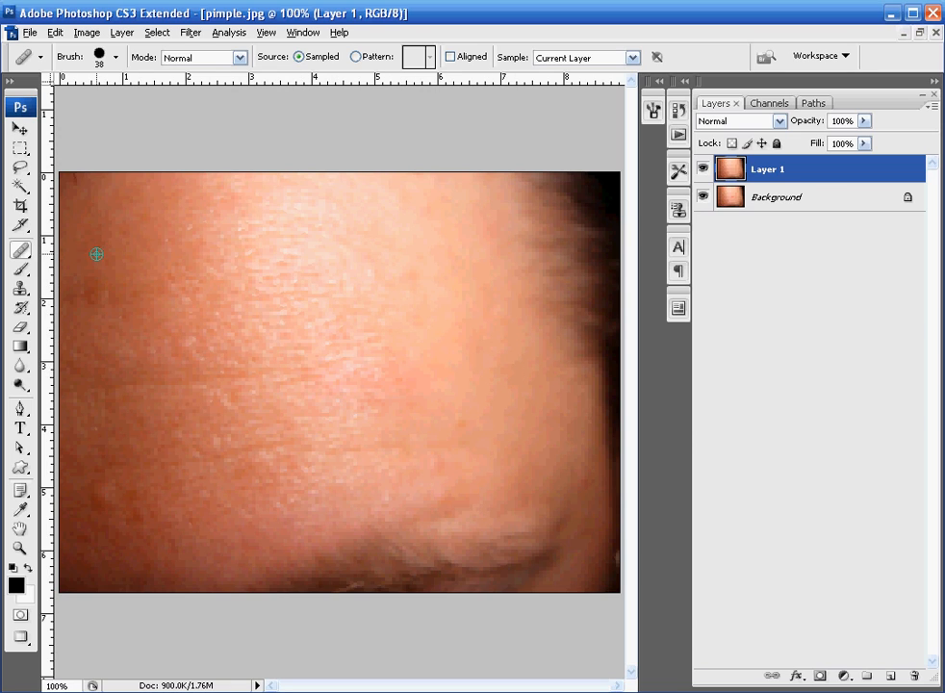
left_click(95, 294)
left_click(128, 440, "alt")
left_click(102, 492)
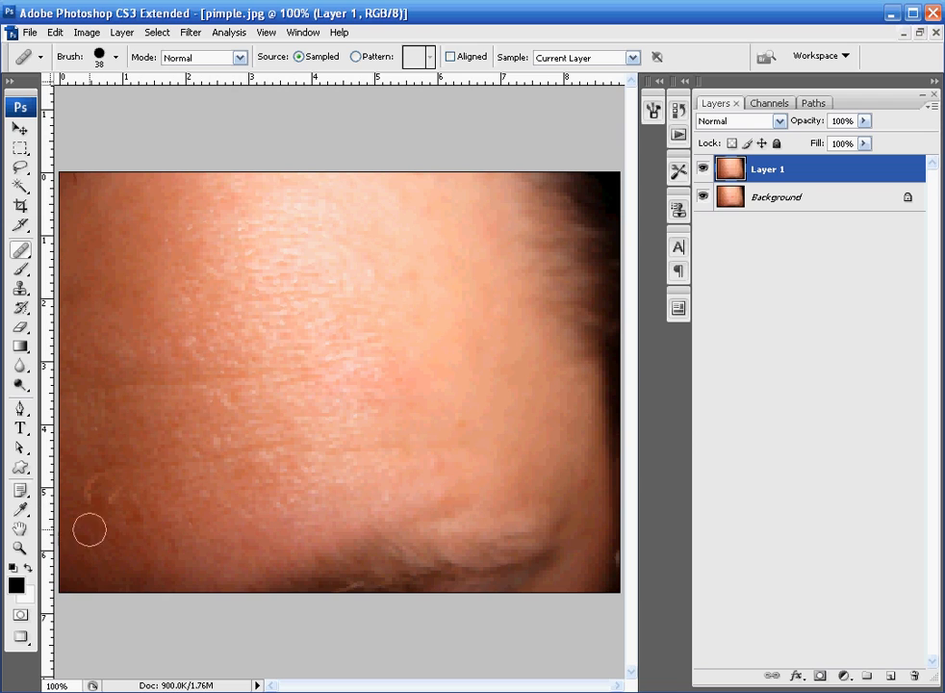
left_click(142, 477, "alt")
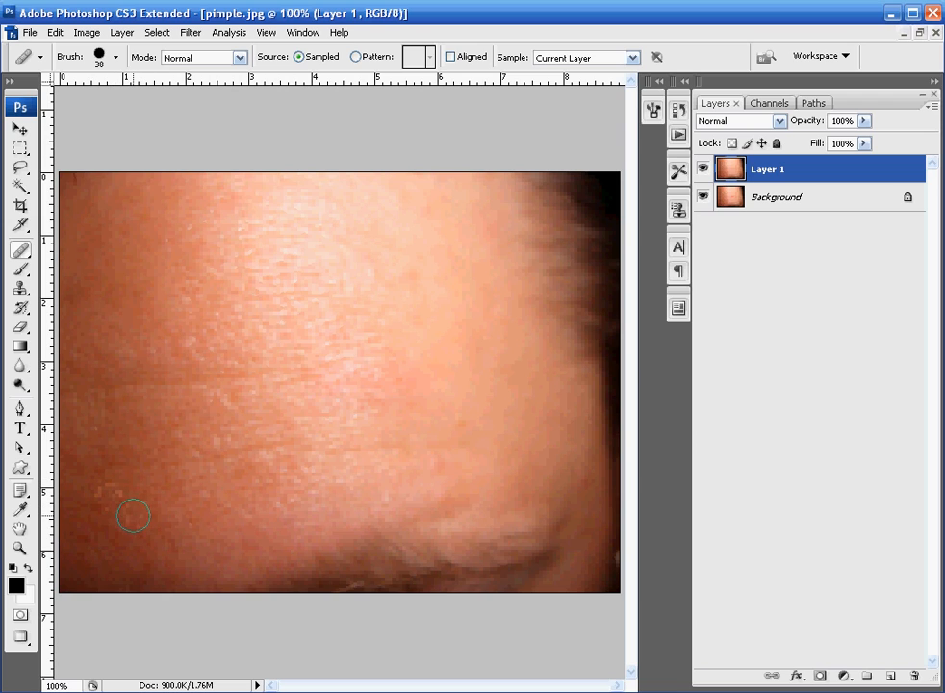
left_click(84, 532)
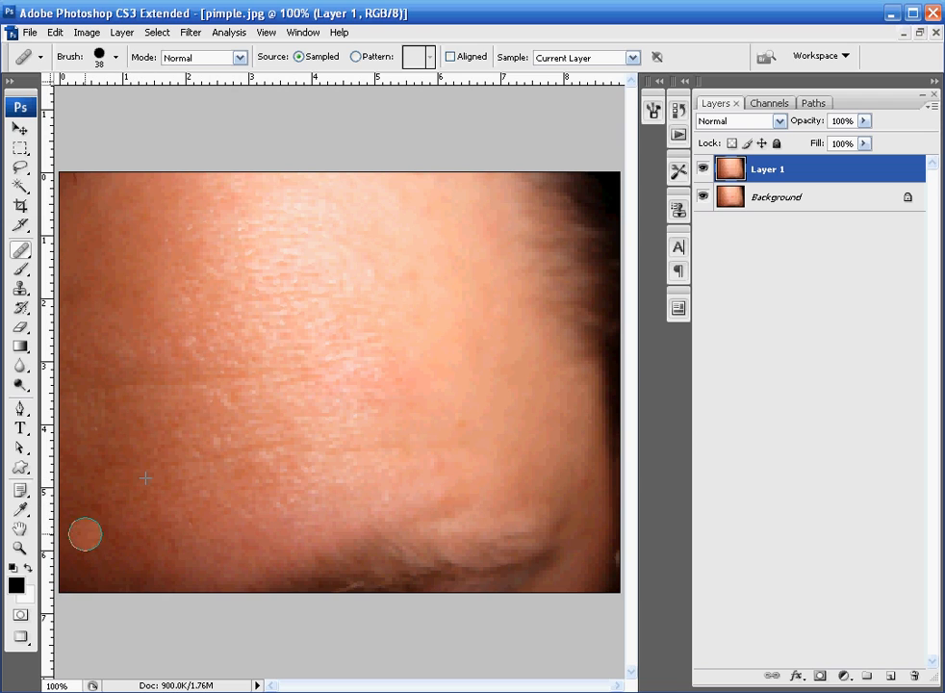
- Heal the small blemishes on the right side of the forehead, sampling clean skin near each one
left_click(479, 386, "alt")
left_click(458, 423)
left_click(567, 439, "alt")
left_click(583, 478)
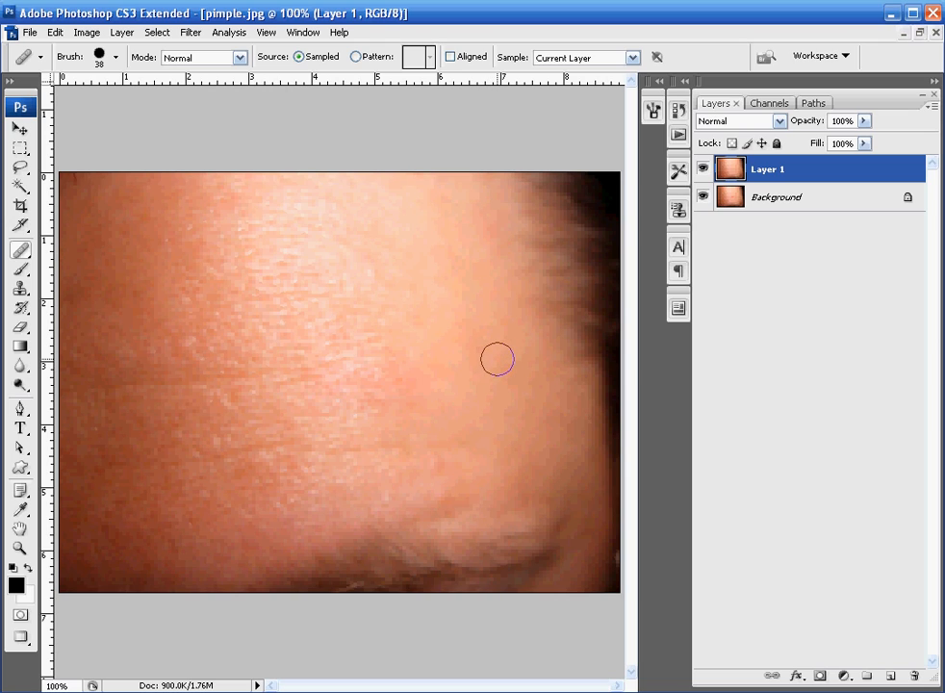
left_click(486, 306, "alt")
left_click(481, 345)
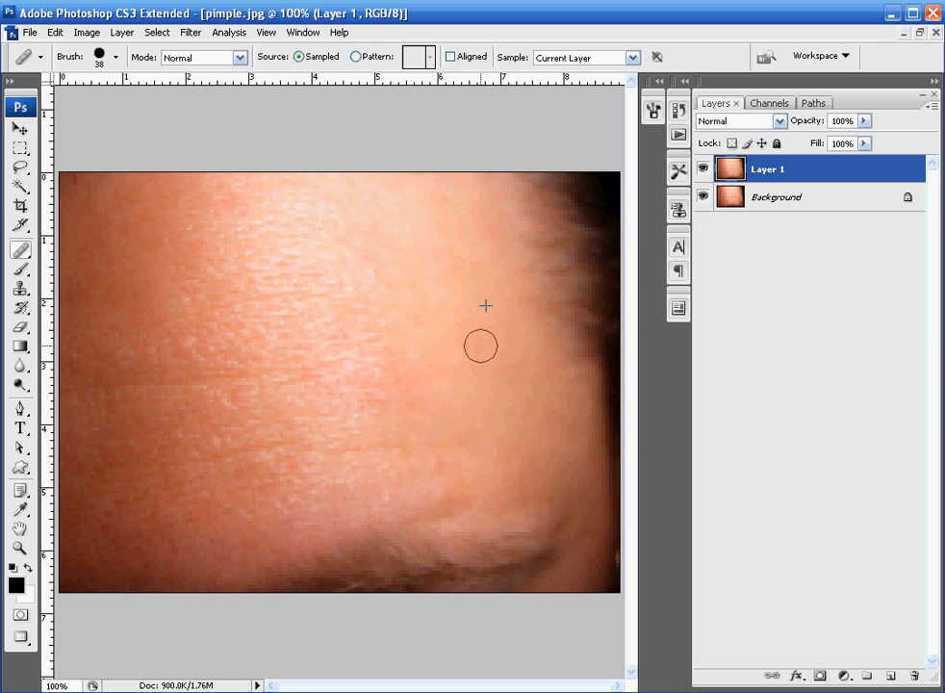
- Heal the remaining small blemishes on the upper-right forehead and along the eyebrow's edge with the Healing Brush
left_click(441, 197)
left_click(486, 228)
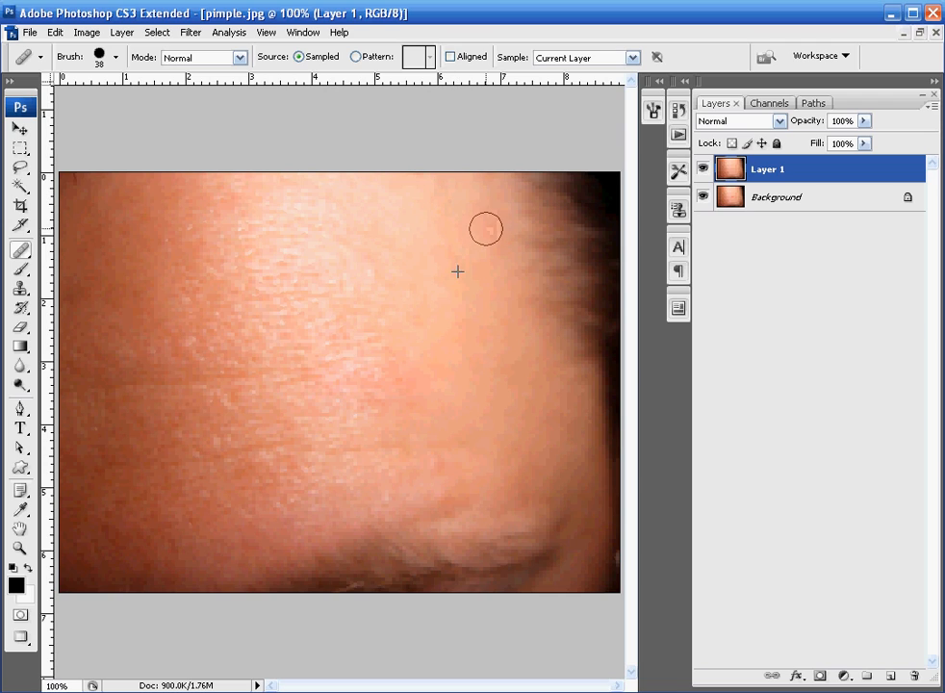
left_click(493, 254)
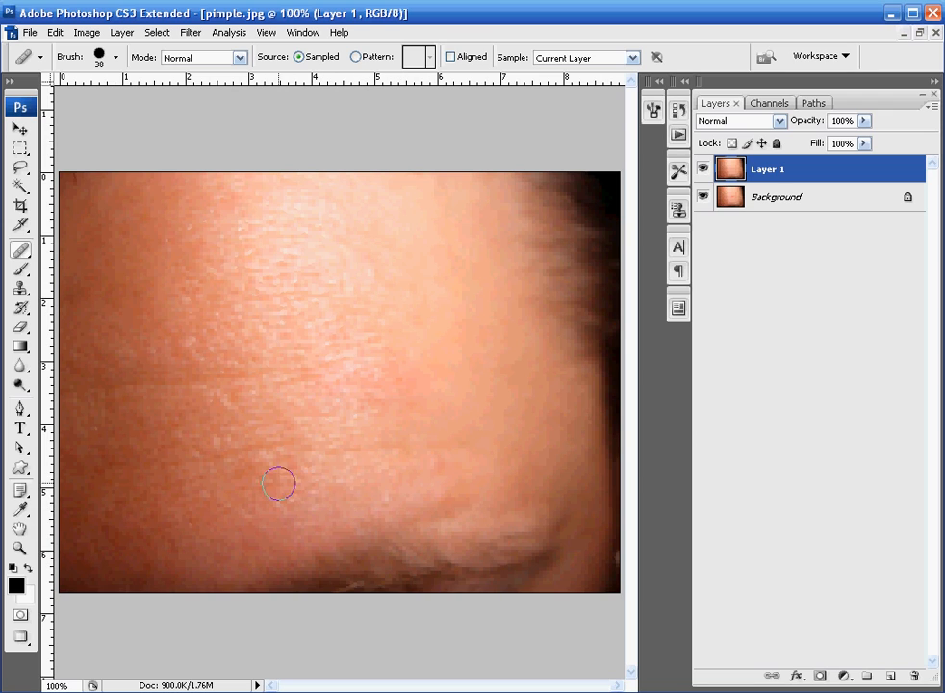
left_click(395, 540)
left_click(342, 563)
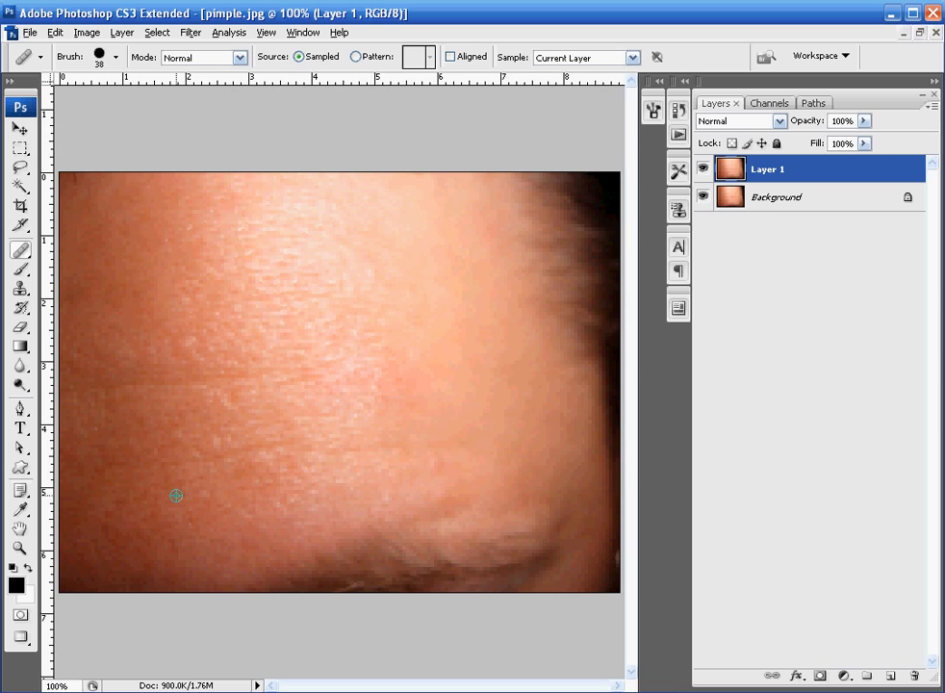
- Heal the dark spots on the lower-left part of the forehead using clean skin sampled just above them
left_click(151, 410, "alt")
left_click(205, 504)
left_click(136, 403, "alt")
left_click(106, 409)
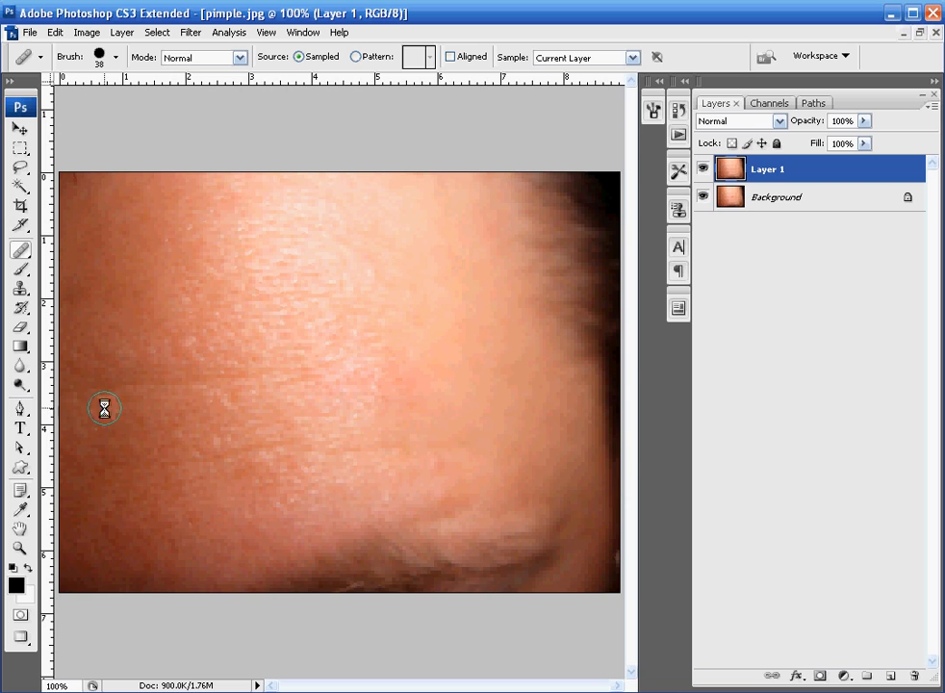
left_click(96, 467)
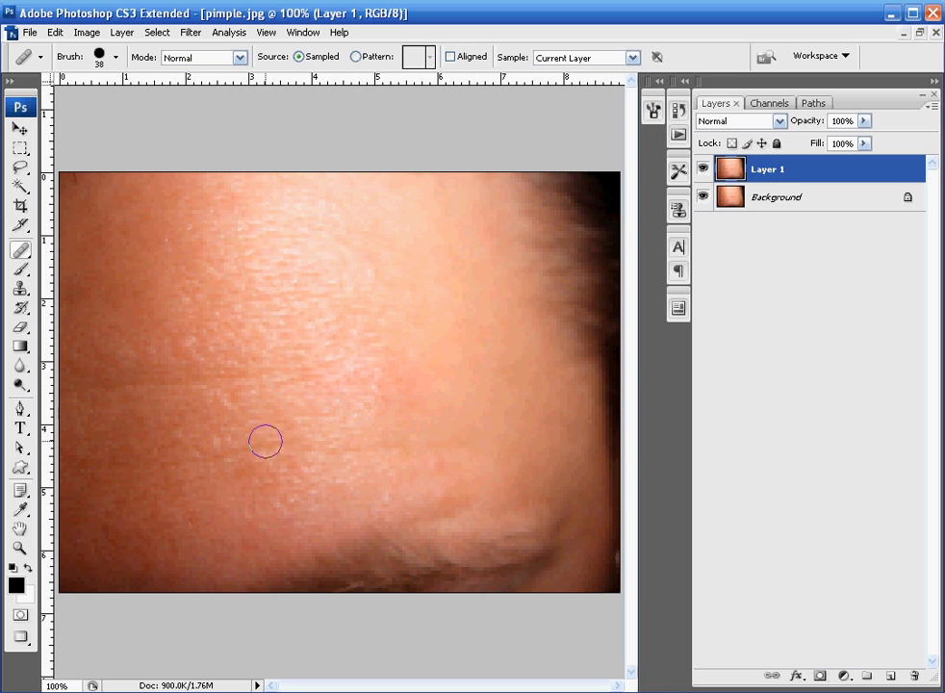
- Soften the forehead skin on the duplicate layer using the Blur tool with a 442 px brush at 50% strength
left_click(20, 367)
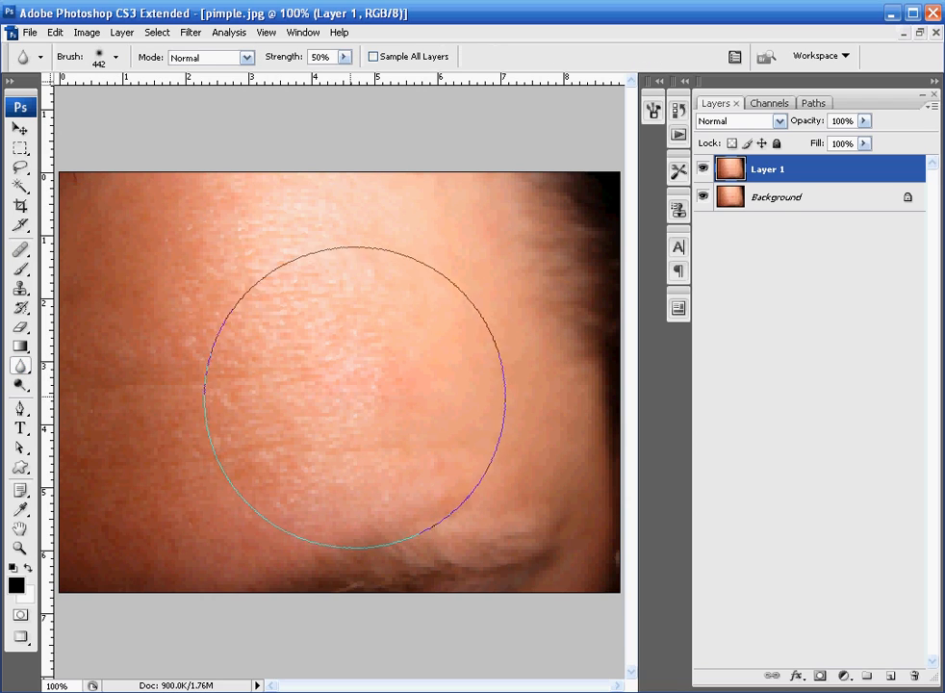
left_click(23, 368)
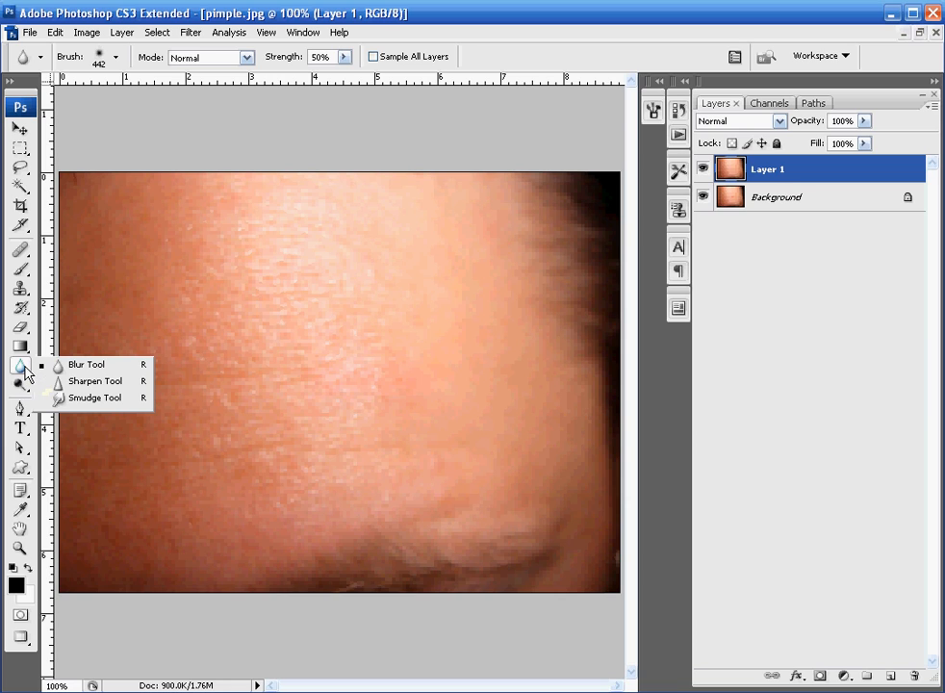
left_click(100, 372)
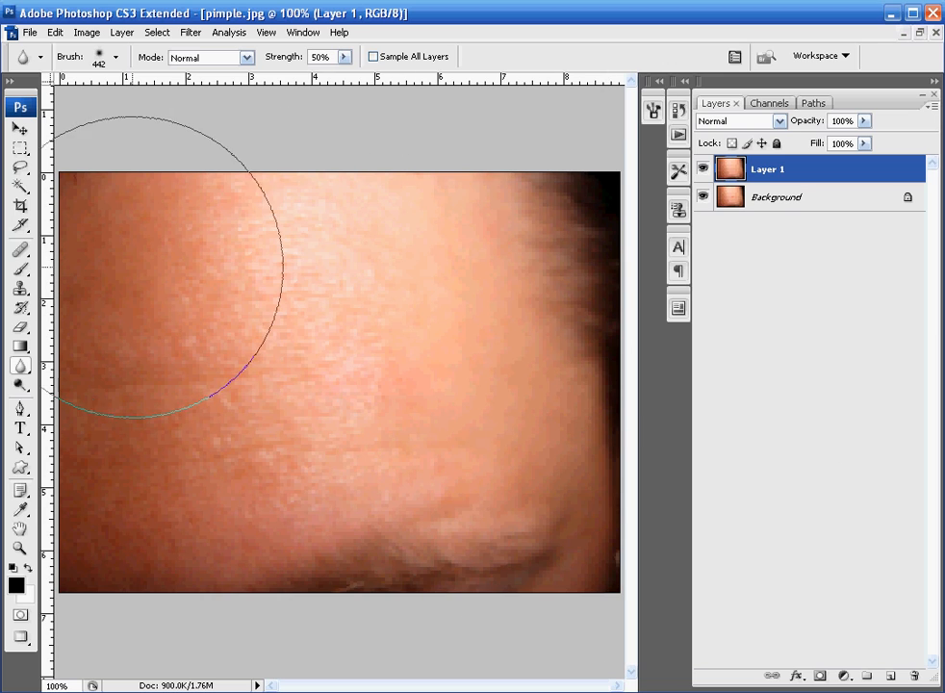
- Compare the retouched skin with the original by repeatedly hiding and showing the duplicate layer, leaving it visible
left_click(20, 128)
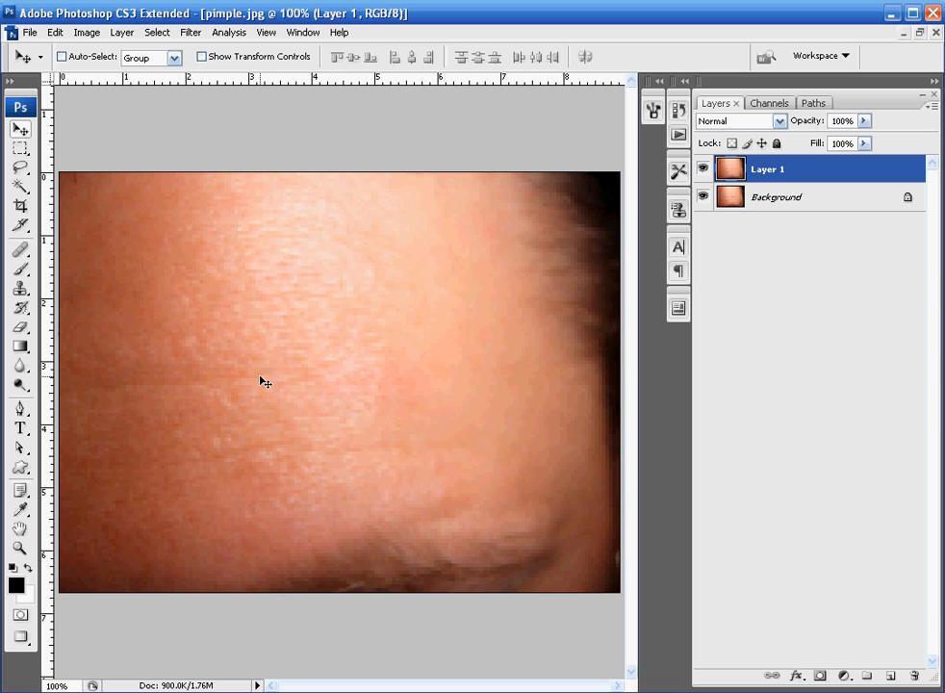
left_click(704, 171)
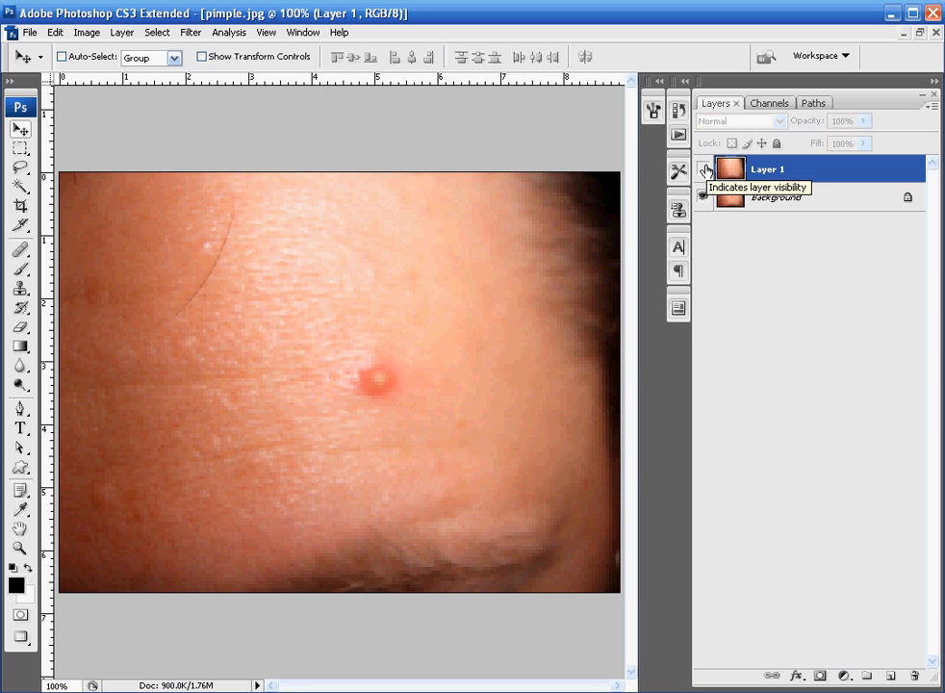
left_click(704, 170)
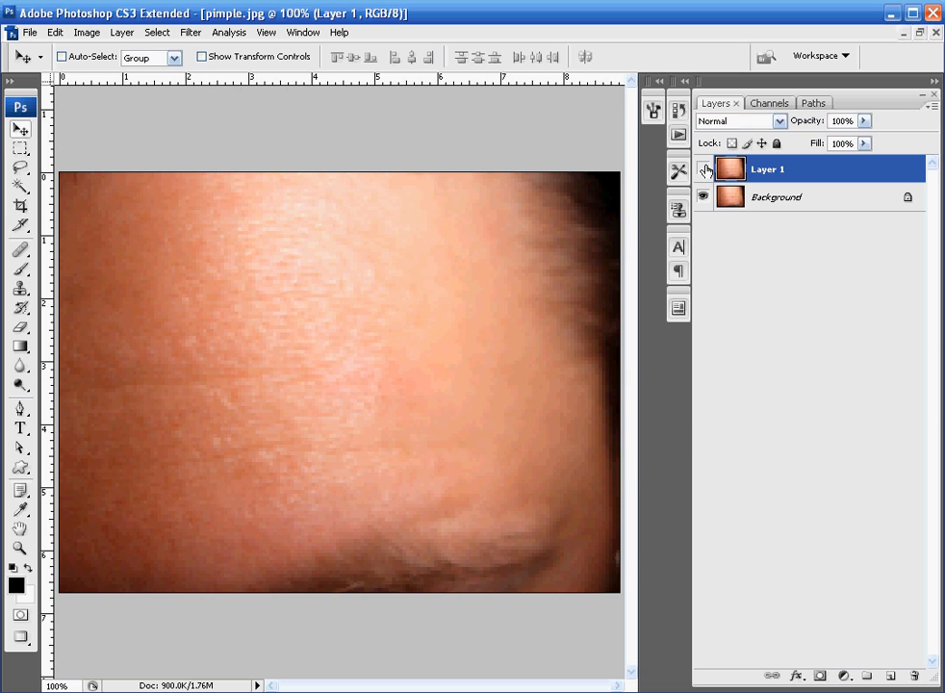
left_click(703, 170)
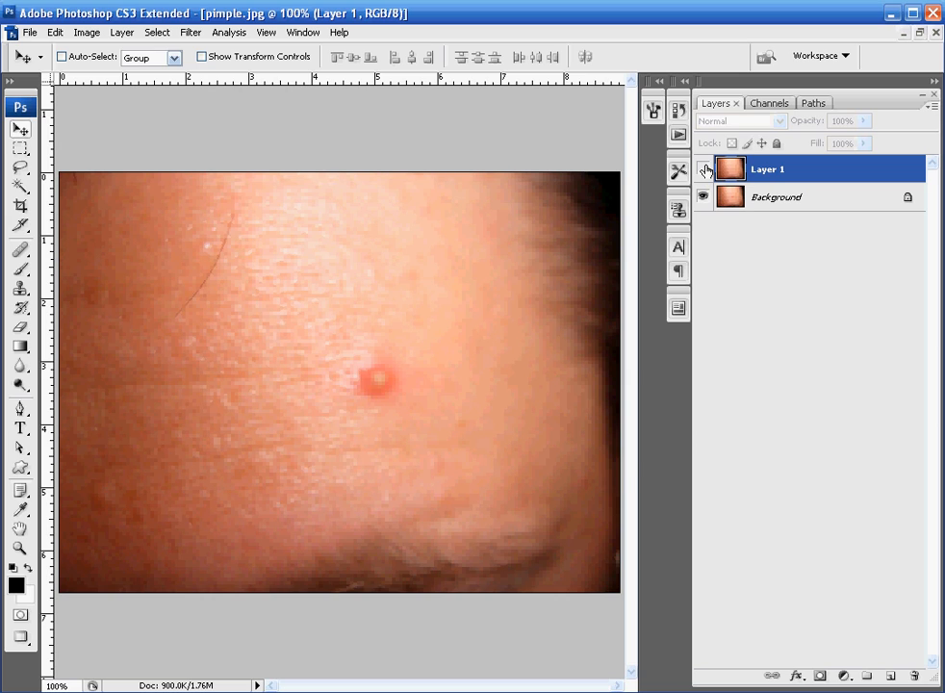
left_click(704, 170)
left_click(705, 170)
left_click(705, 170)
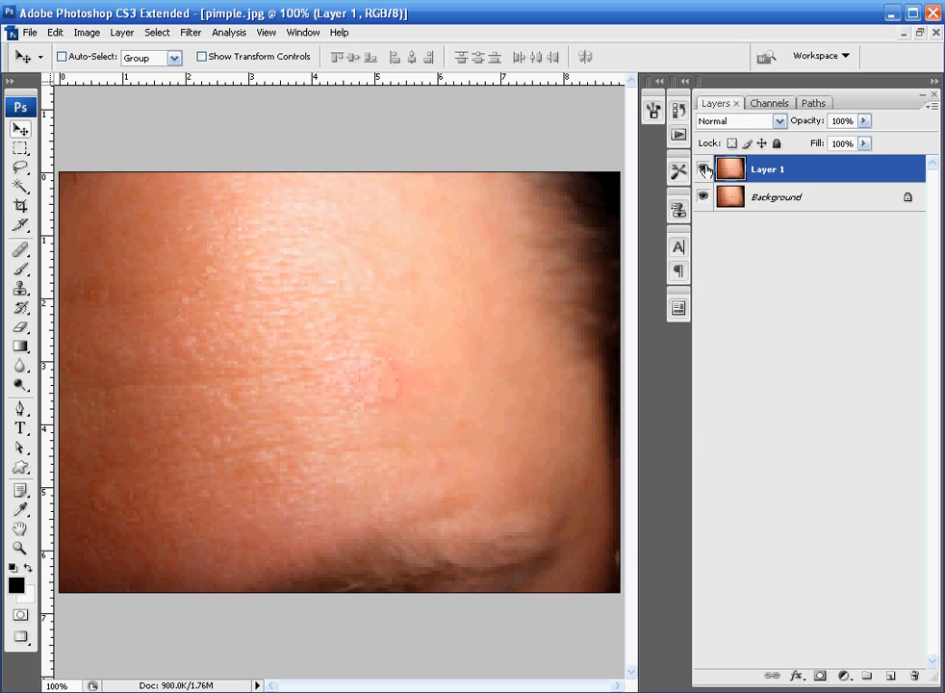
left_click(705, 170)
left_click(704, 171)
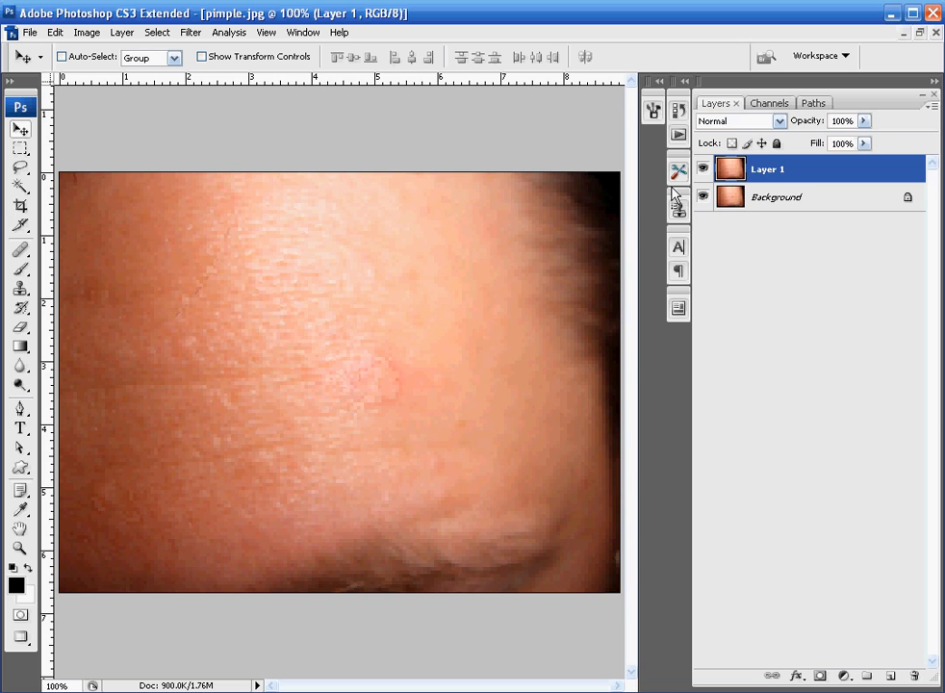
- Switch back to the Healing Brush tool with the duplicate layer active
left_click(19, 249)
left_click(102, 268)
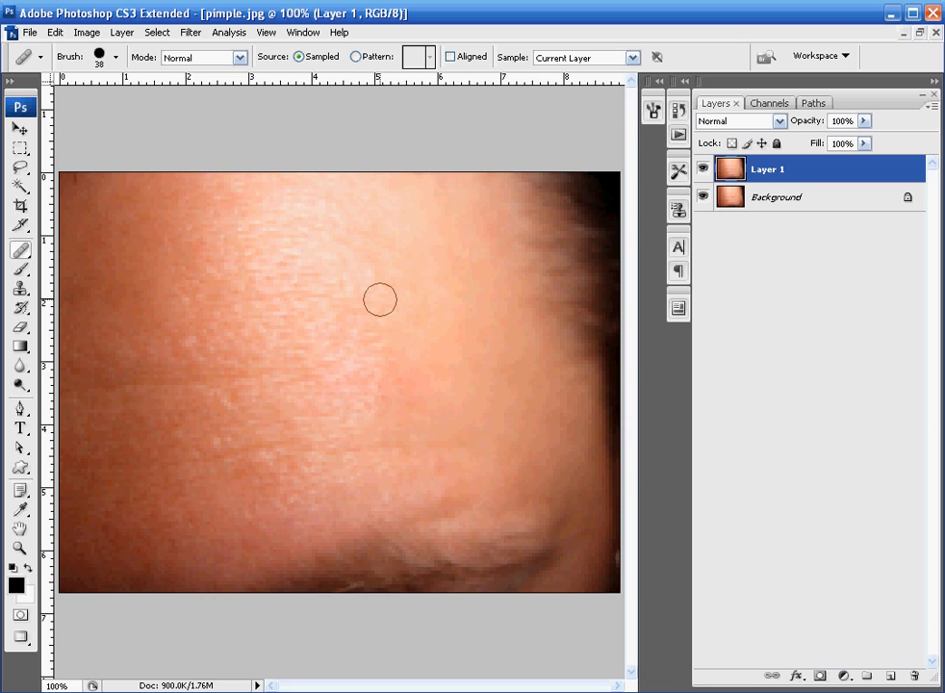
left_click(29, 32)
mouse_move(55, 32)
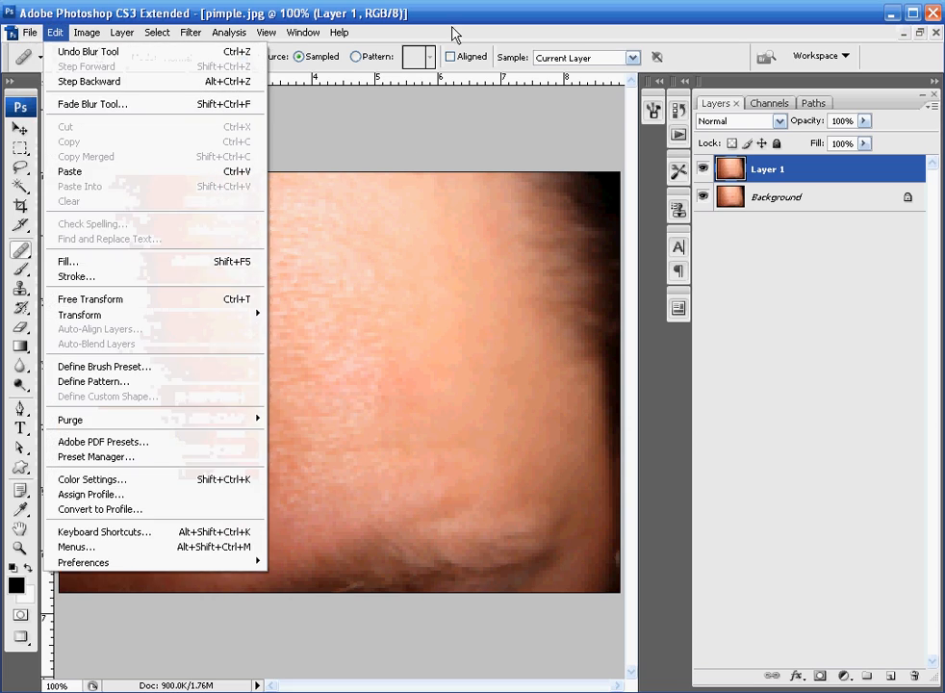